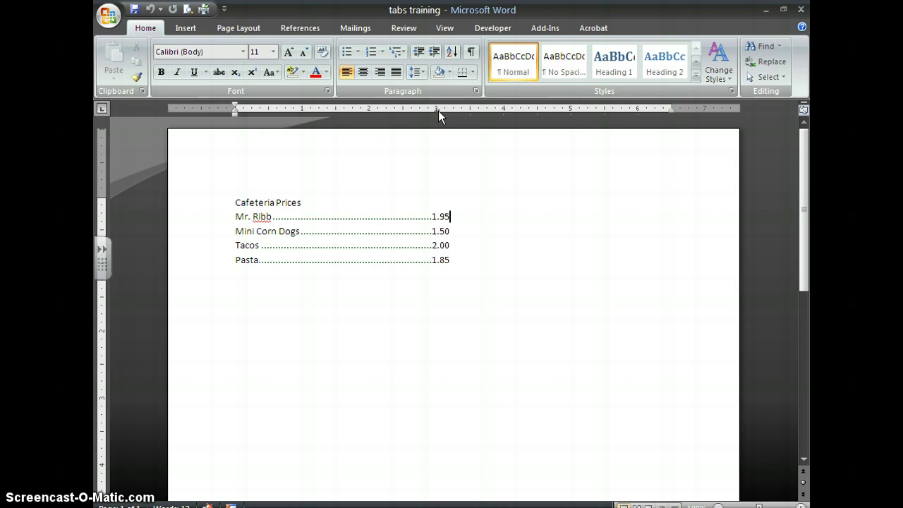
# Create a new blank document and enter the heading "Cafeteria Prices"
pyautogui.click(106, 14)
pyautogui.click(128, 50)
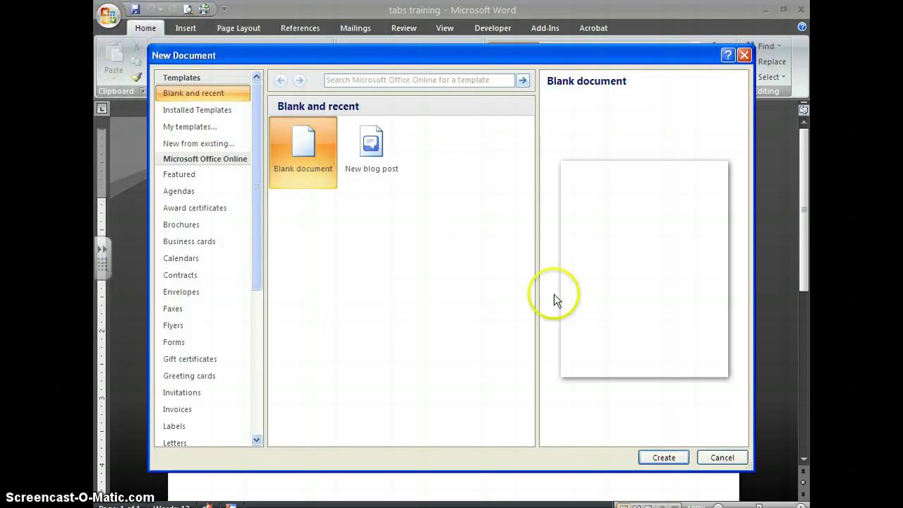
pyautogui.click(654, 454)
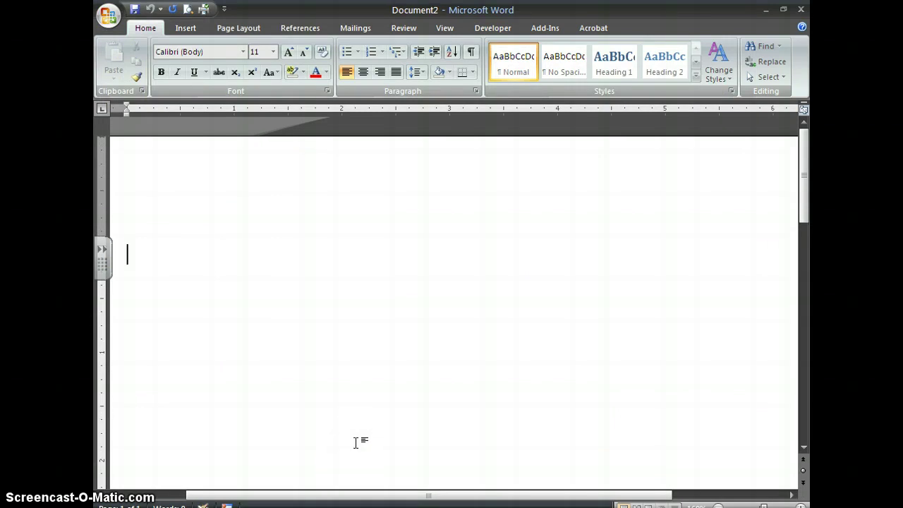
pyautogui.write('Cafeteria Prices')
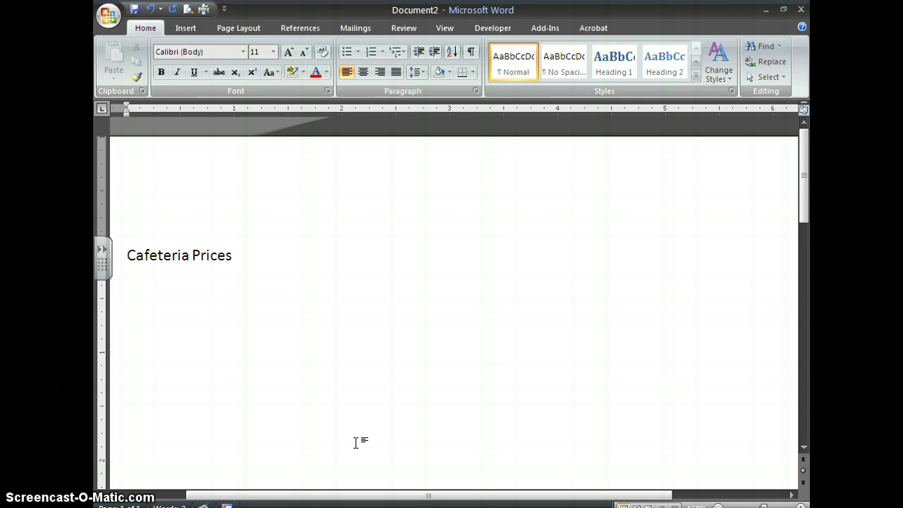
# Add a "Mr. Ribb" line below the heading with the price 1.95 placed at a 3" left tab stop
pyautogui.click(394, 382)
pyautogui.write('Mr. Ribb')
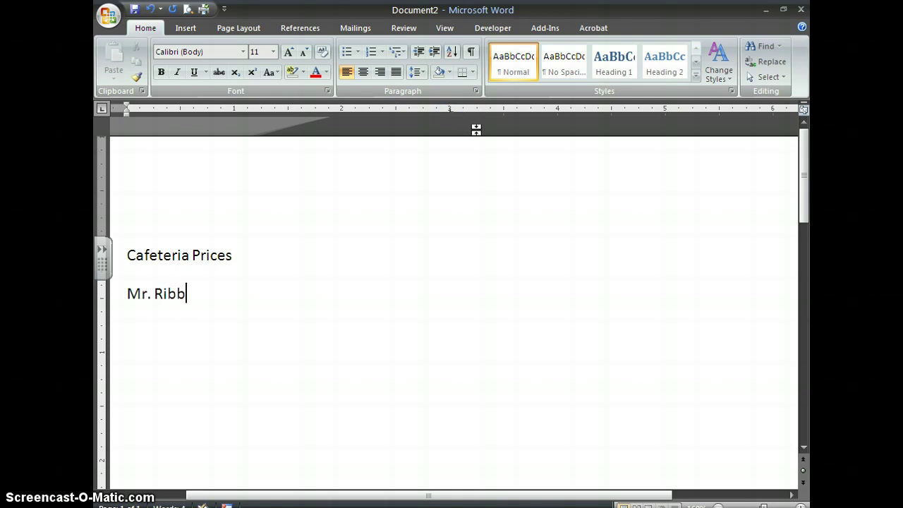
pyautogui.press('Tab')
pyautogui.press('Tab')
pyautogui.press('Tab')
pyautogui.press('Tab')
pyautogui.press('Tab')
pyautogui.write('1.95')
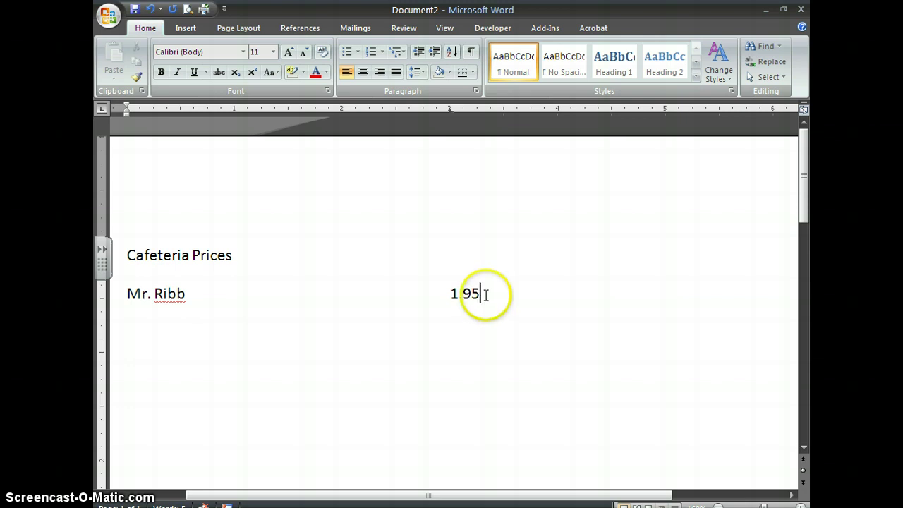
# Change the Mr. Ribb line's 3" tab stop to Center alignment with the dotted leader (option 2)
pyautogui.moveTo(485, 295); pyautogui.dragTo(127, 293)
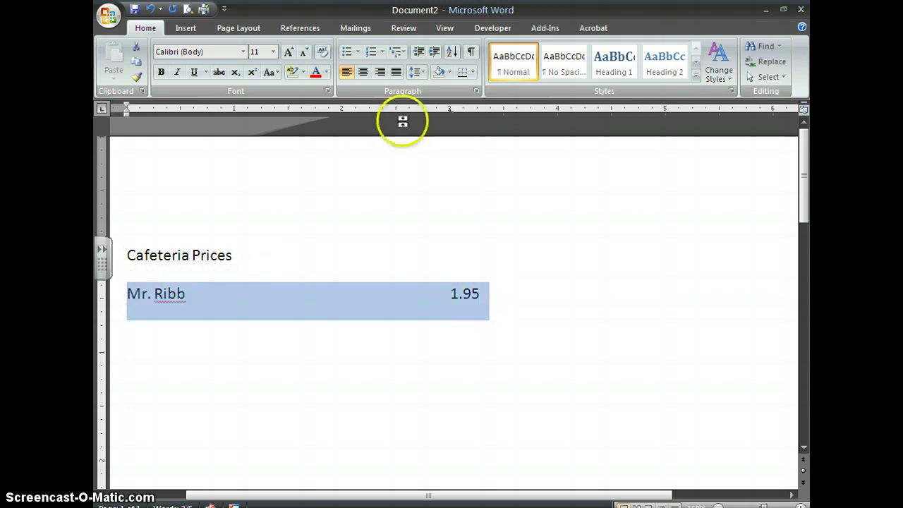
pyautogui.click(477, 92)
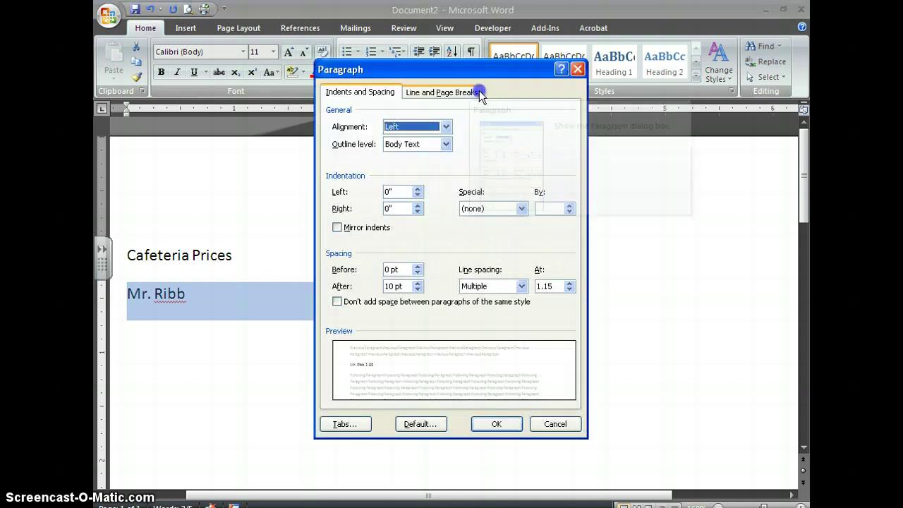
pyautogui.click(479, 75)
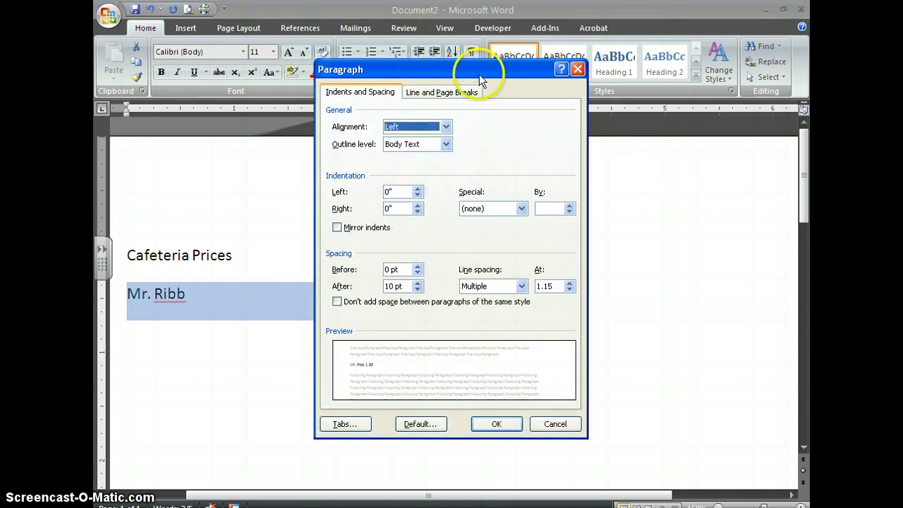
pyautogui.click(340, 424)
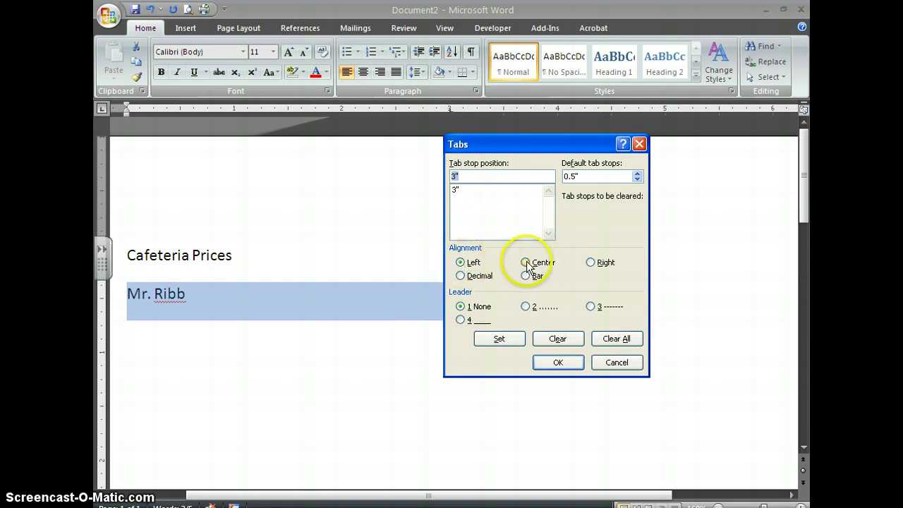
pyautogui.click(462, 188)
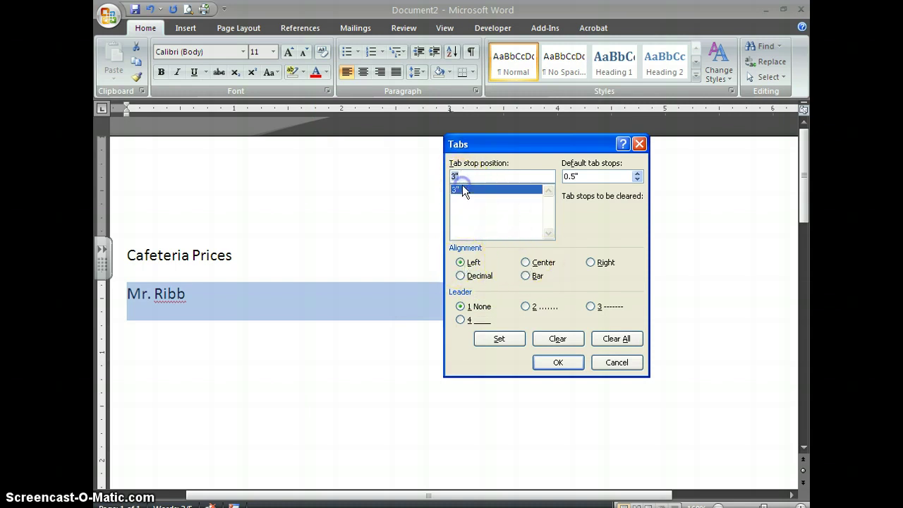
pyautogui.click(528, 263)
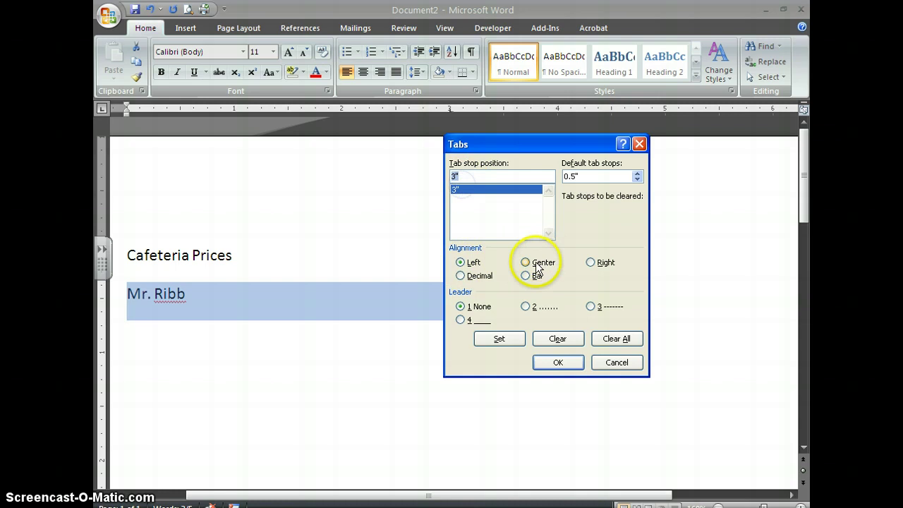
pyautogui.click(526, 307)
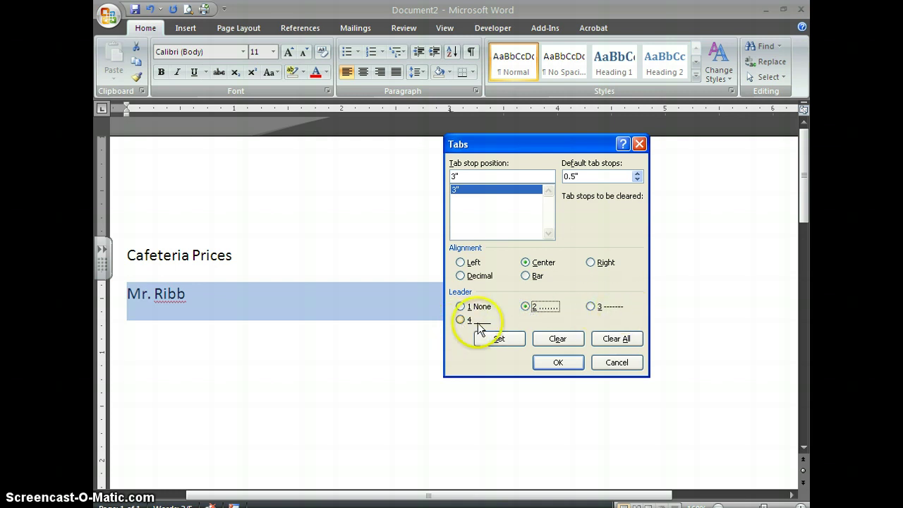
pyautogui.click(508, 342)
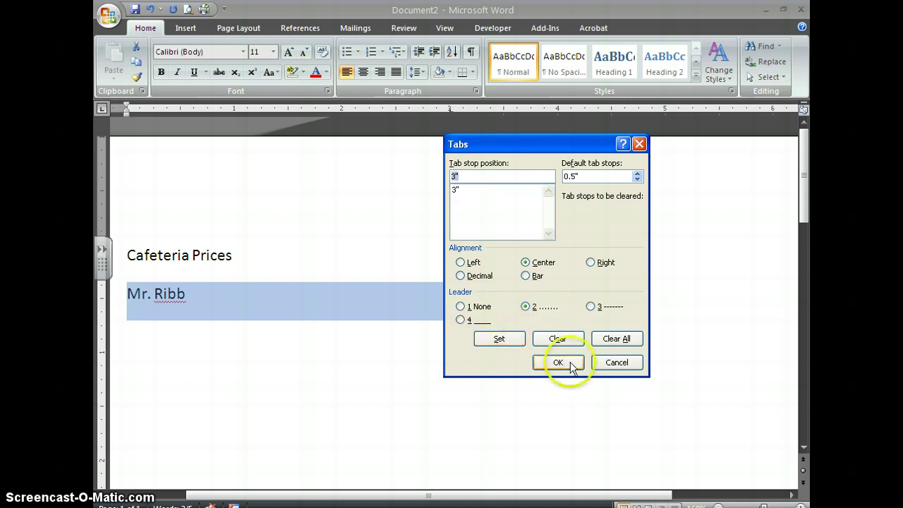
pyautogui.click(569, 362)
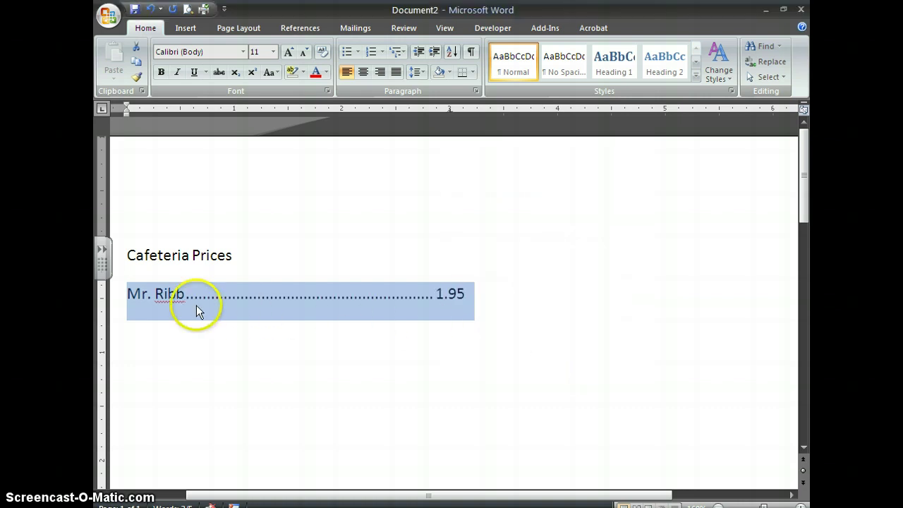
# Add a "Mini Corn Dogs" line with the tabbed price 1.50 below Mr. Ribb, and dismiss the HP Update notice
pyautogui.click(469, 295)
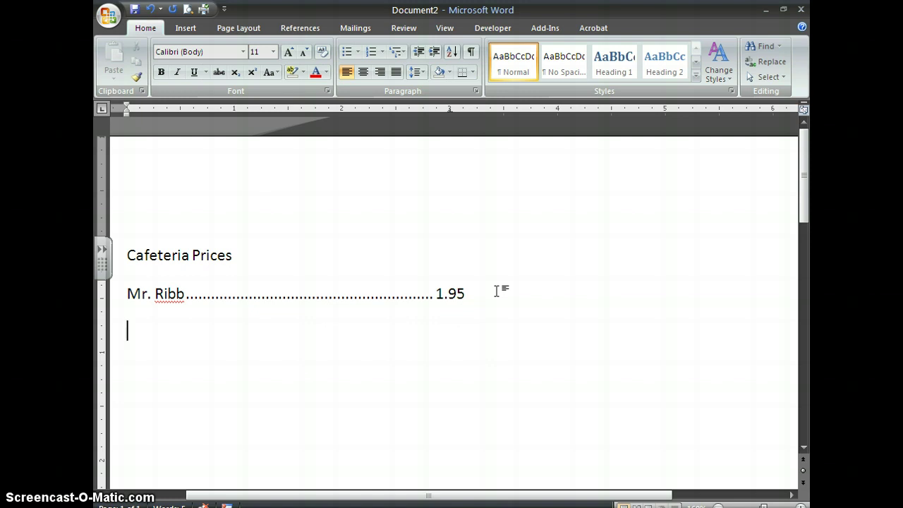
pyautogui.write('Mini Corn Dogs')
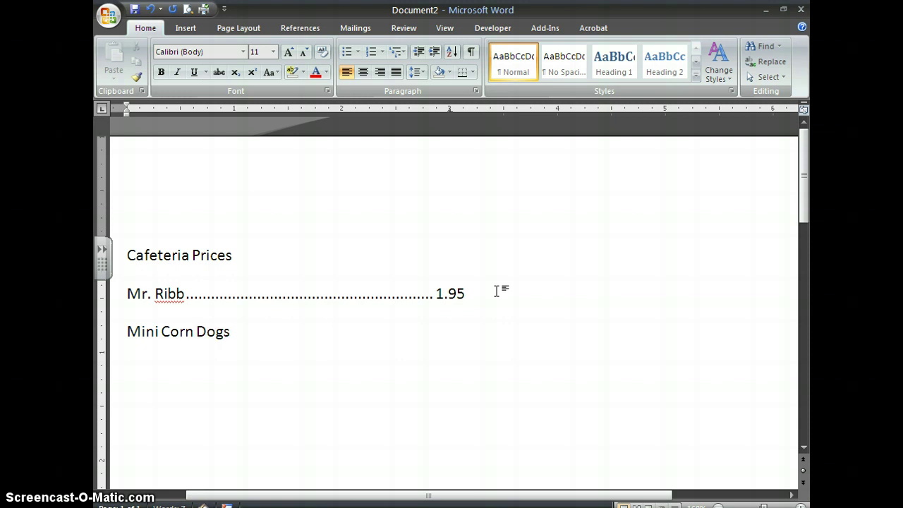
pyautogui.press('Tab')
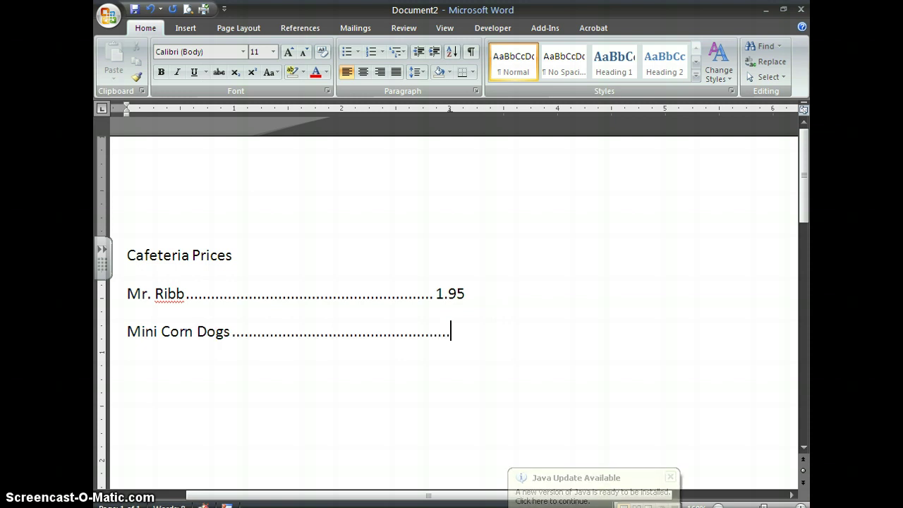
pyautogui.write('1.50')
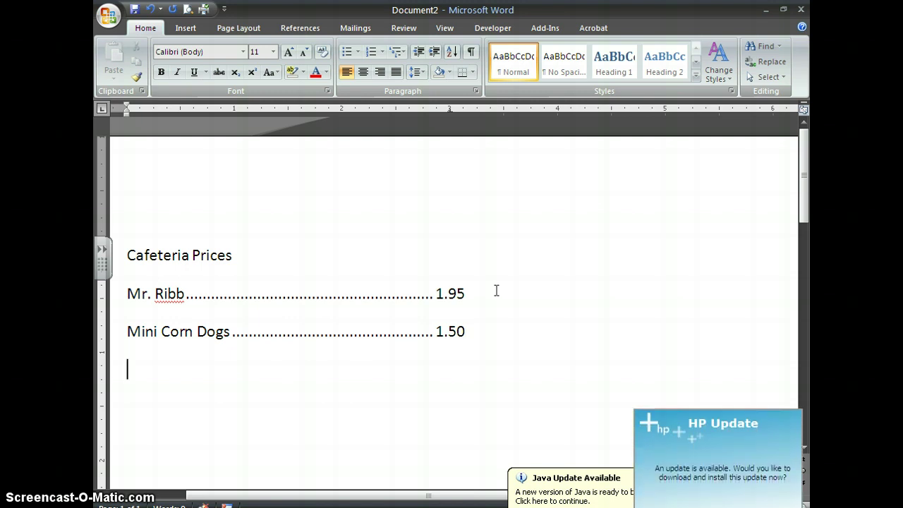
pyautogui.click(755, 495)
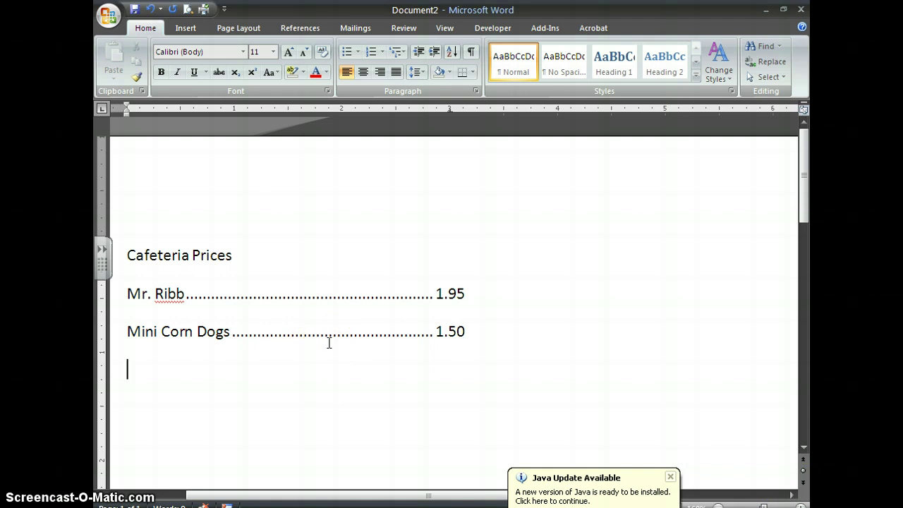
# Add two more tabbed price lines to the list: "Taco" at 2.00 and "Pasta" at 1.85
pyautogui.write('Taco')
pyautogui.press('Tab')
pyautogui.write('2.00')
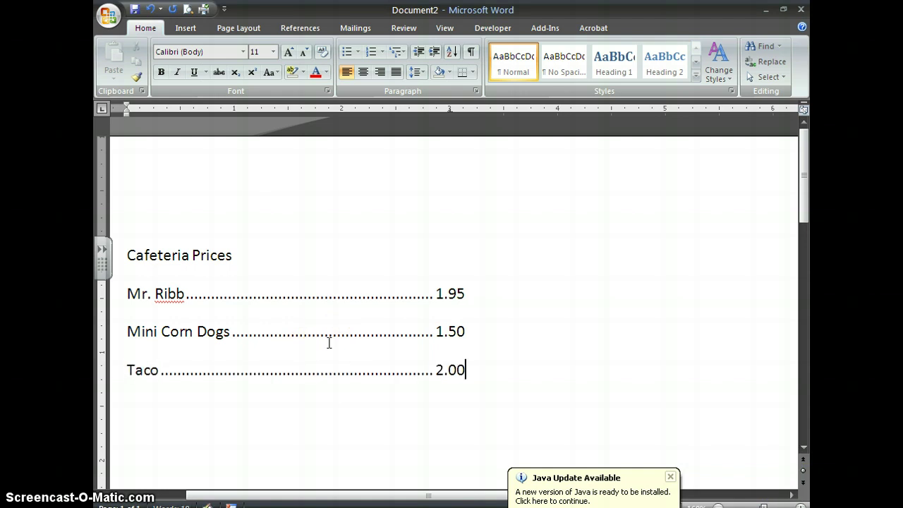
pyautogui.press('Return')
pyautogui.write('Pasta')
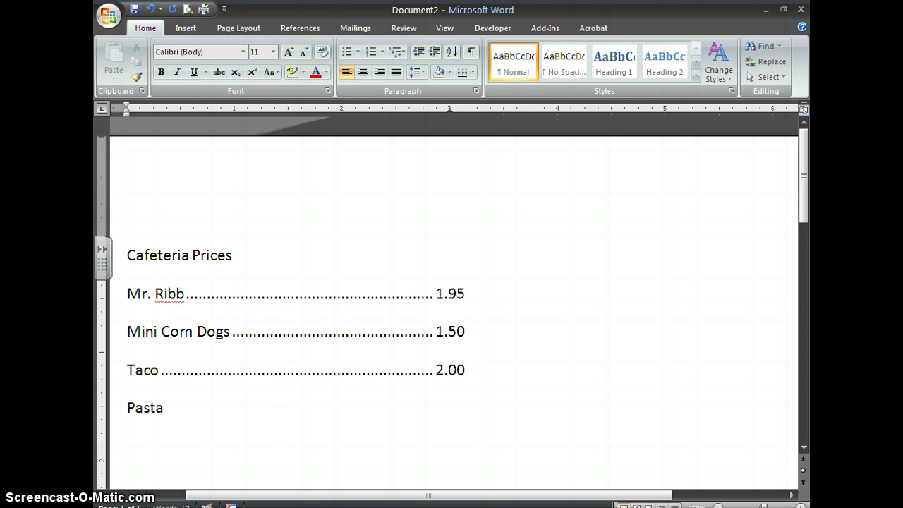
pyautogui.press('Tab')
pyautogui.write('1.85')
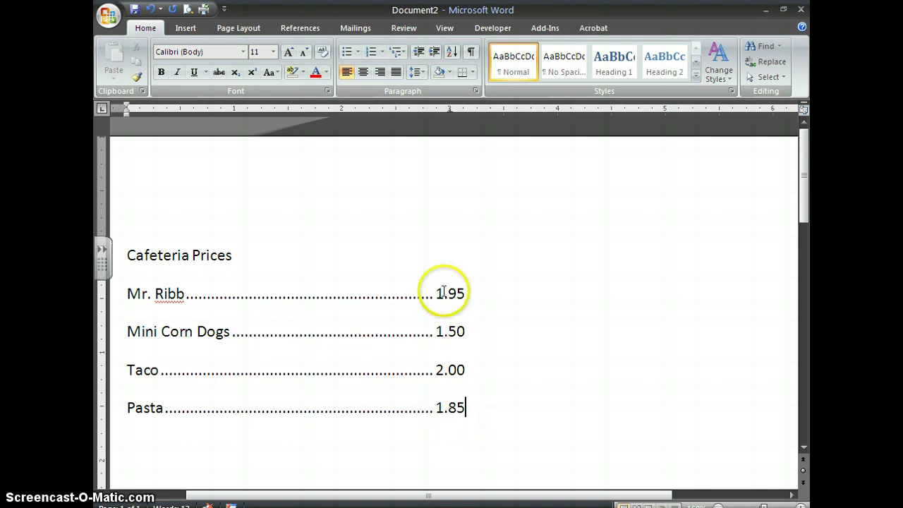
# Change the 3" tab stop of all four menu item lines to Decimal alignment, keeping the dotted leader
pyautogui.moveTo(473, 407); pyautogui.dragTo(134, 297)
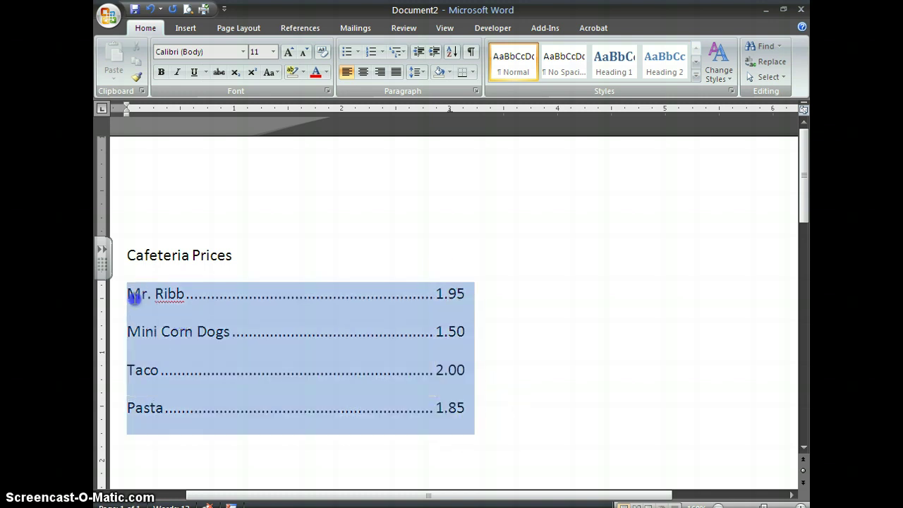
pyautogui.click(475, 91)
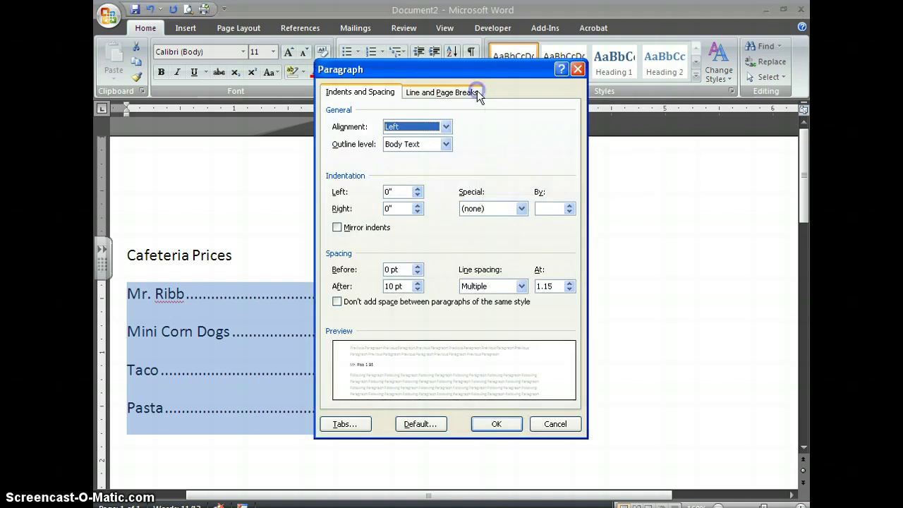
pyautogui.click(462, 70)
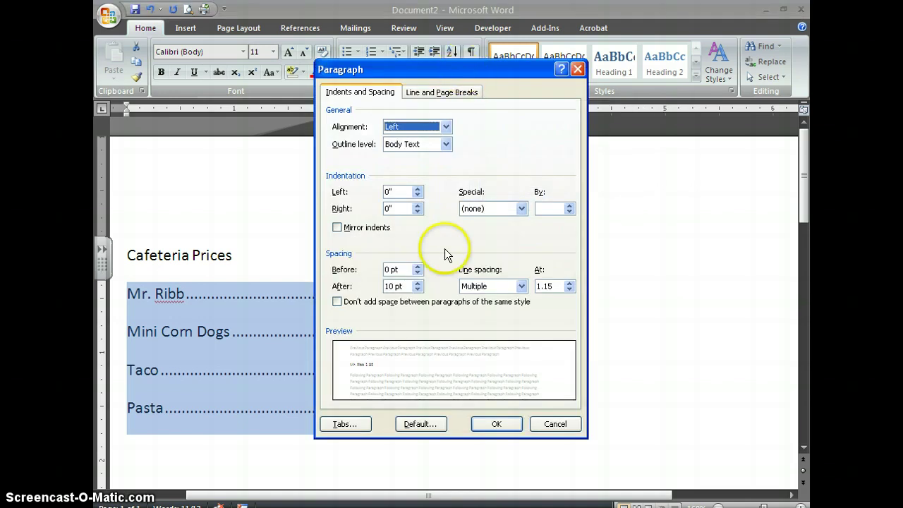
pyautogui.click(346, 423)
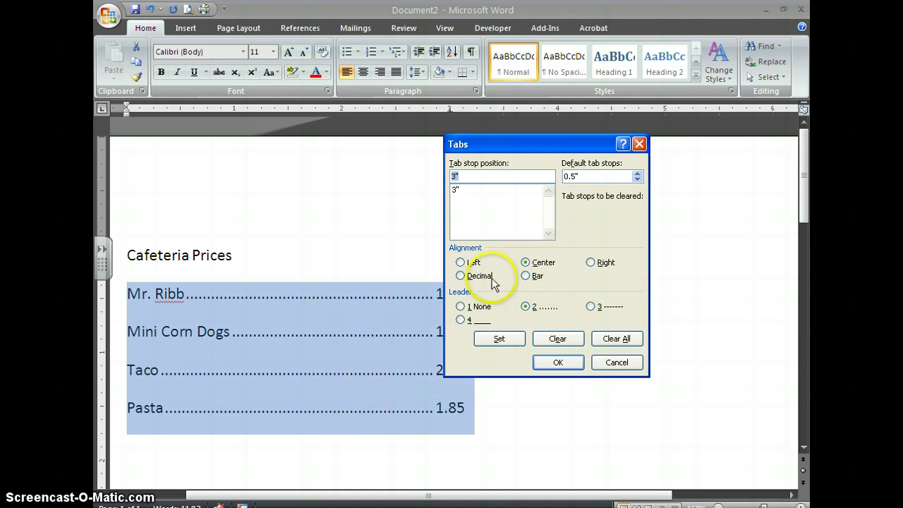
pyautogui.click(463, 189)
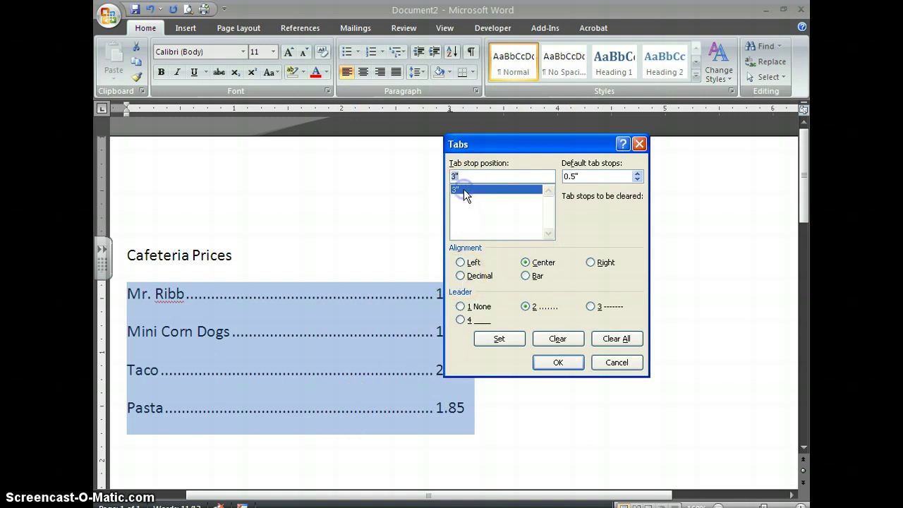
pyautogui.click(463, 276)
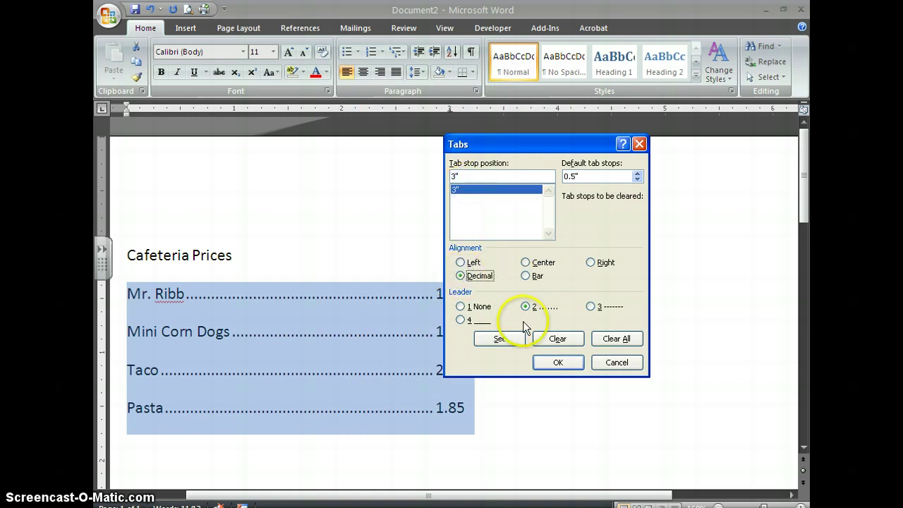
pyautogui.click(500, 339)
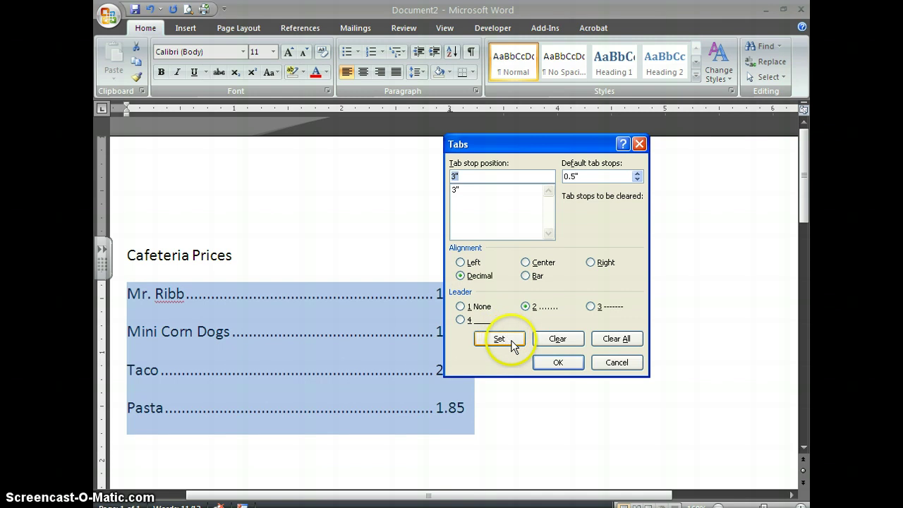
pyautogui.click(557, 362)
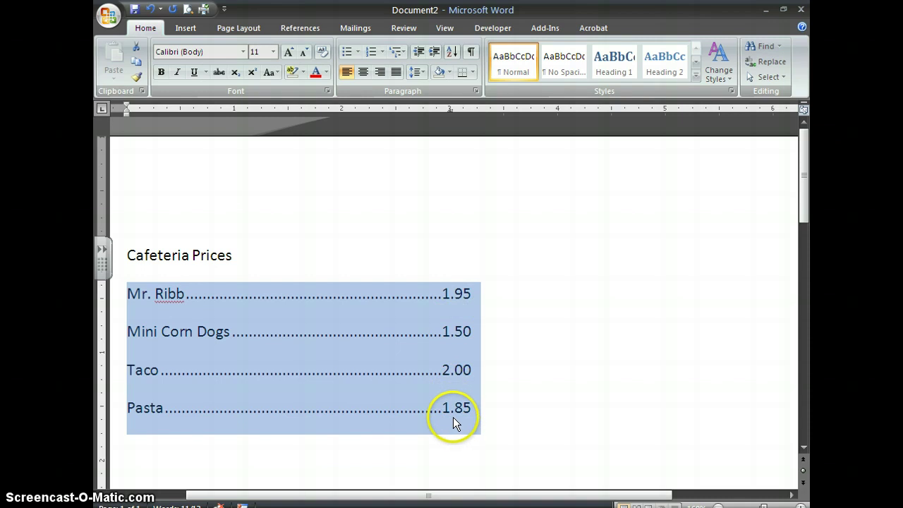
# Append a zero to the Pasta price so that it reads 1.850, to test the decimal alignment
pyautogui.click(471, 407)
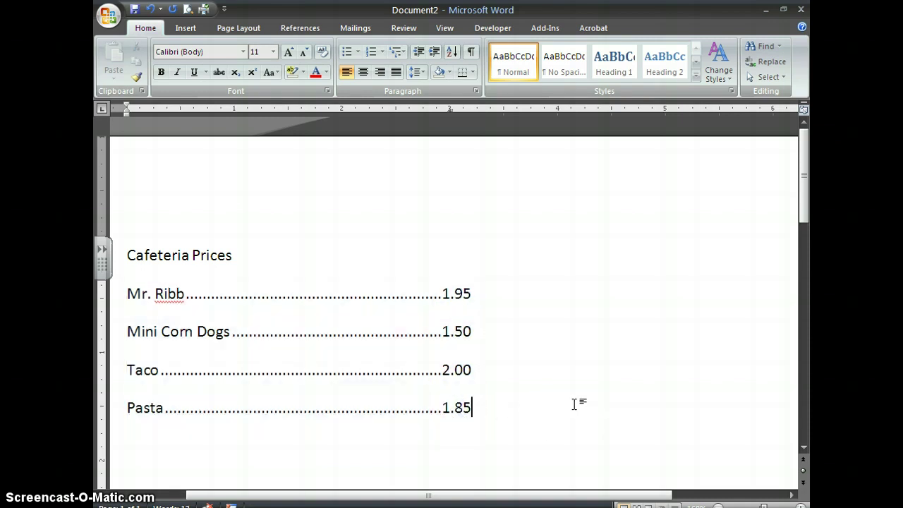
pyautogui.write('0')
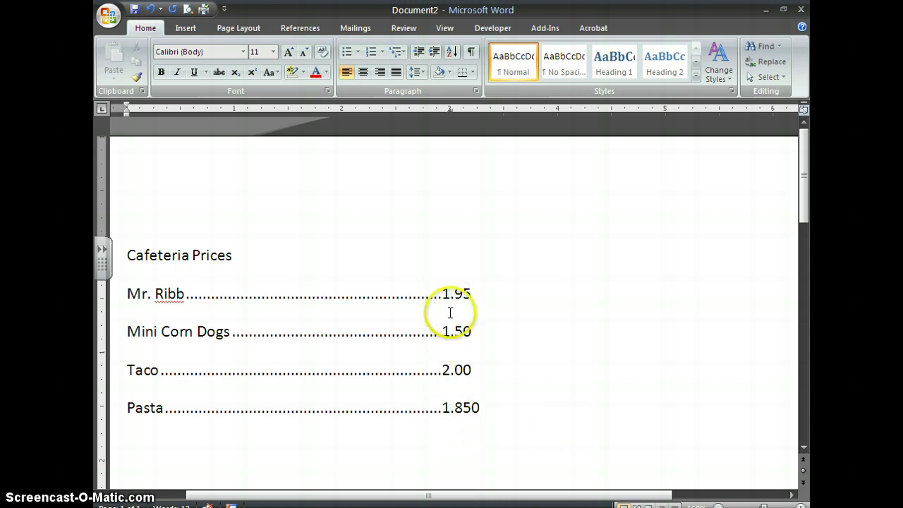
pyautogui.moveTo(448, 331); pyautogui.dragTo(455, 407)
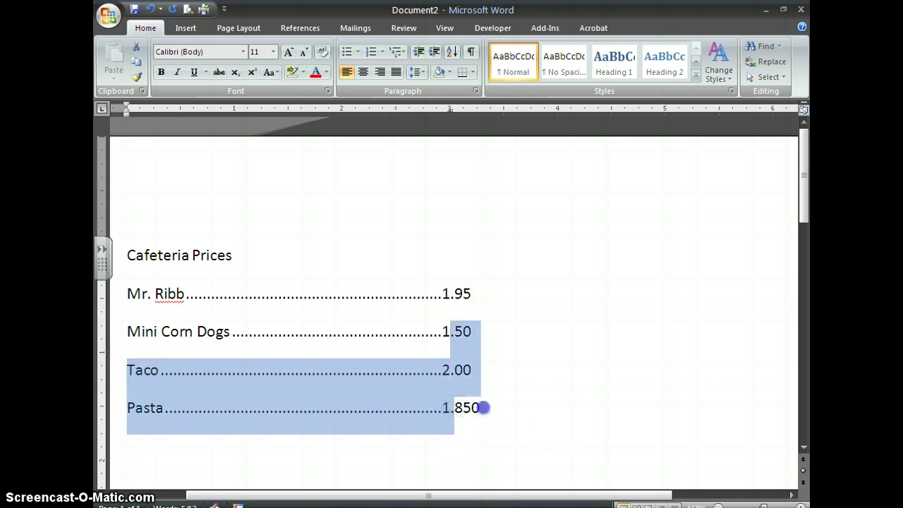
pyautogui.click(483, 407)
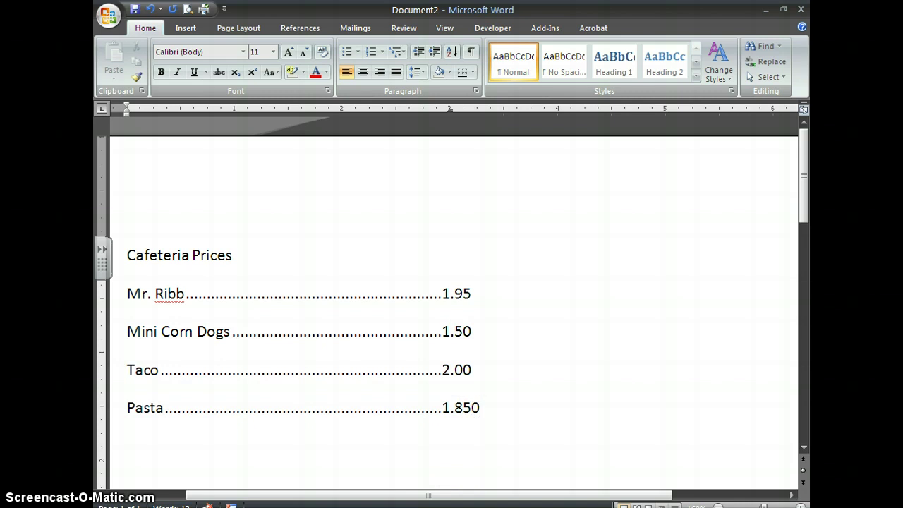